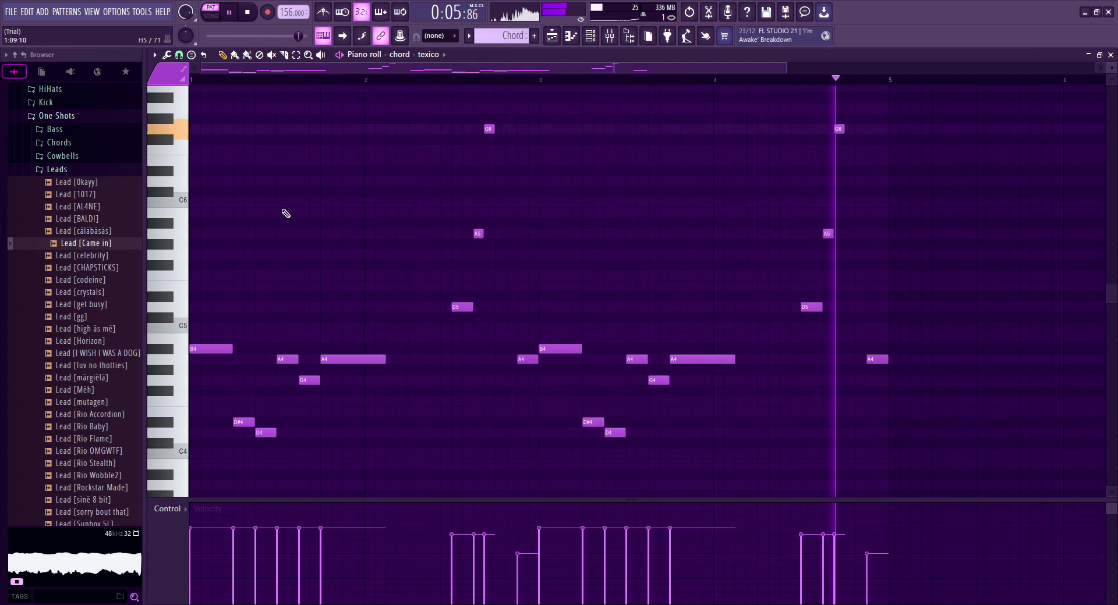
Audition the Chord #2 pattern and the Chord 02 pattern in the Piano roll, stopping playback after each.
scroll(498, 36, "down", 1)
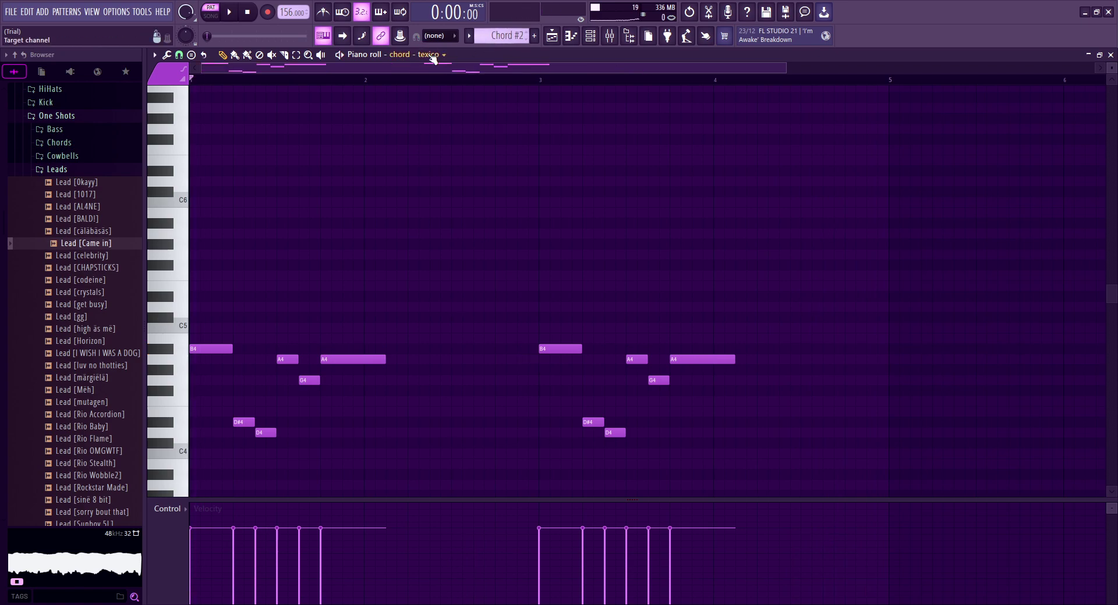
scroll(457, 186, "down", 3)
key("space")
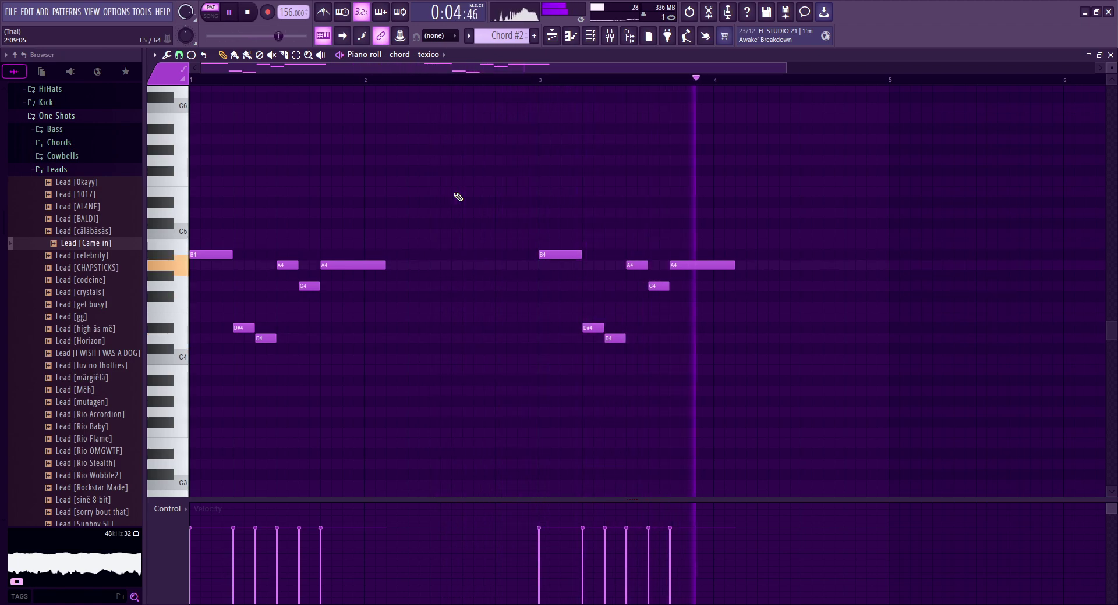
key("space")
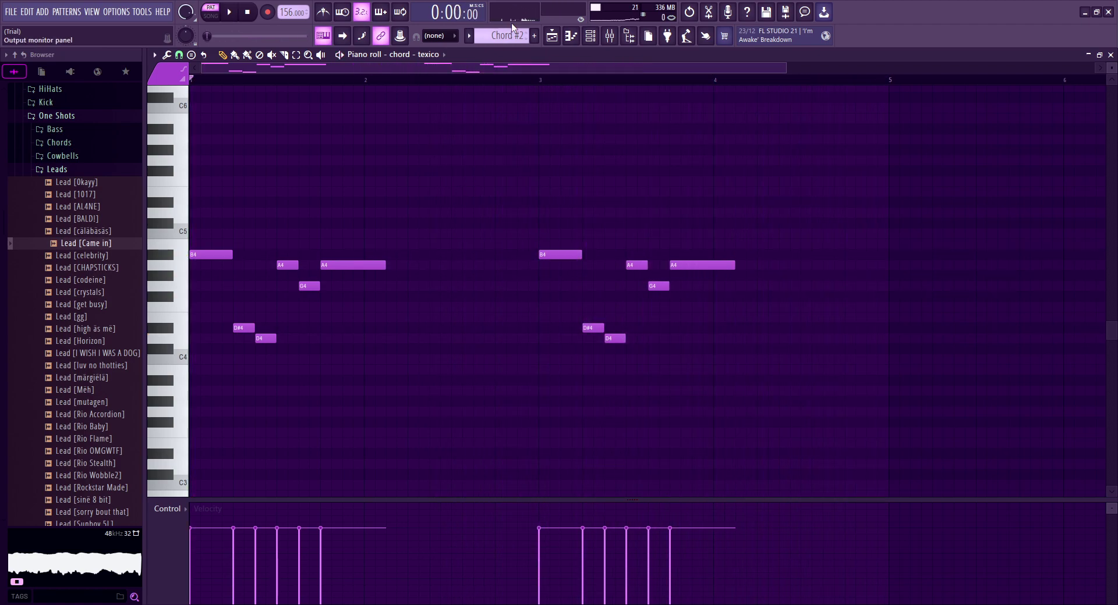
scroll(497, 35, "down", 1)
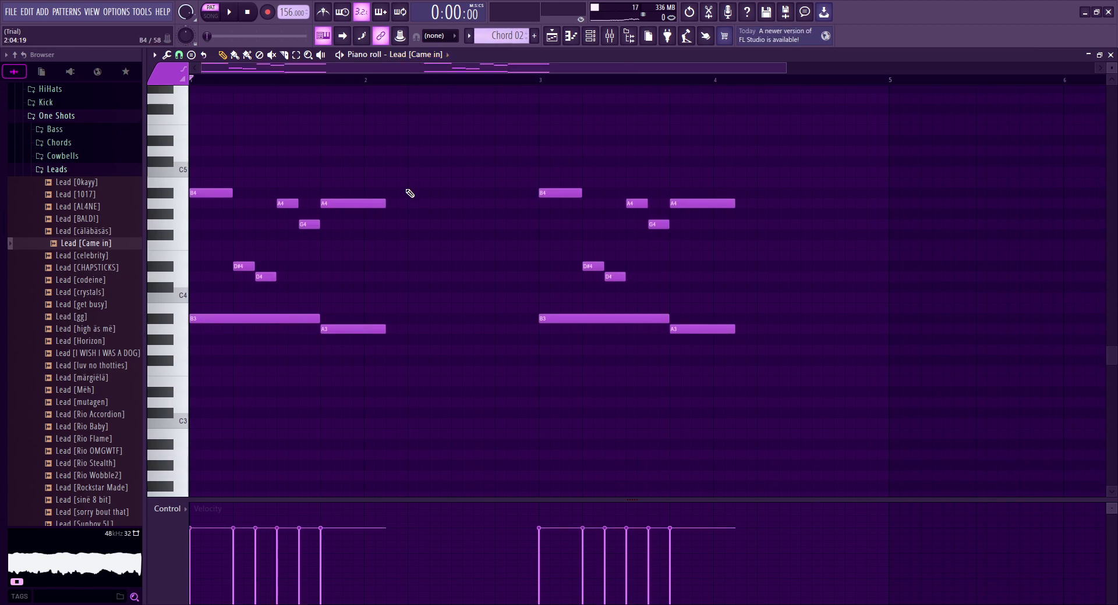
key("space")
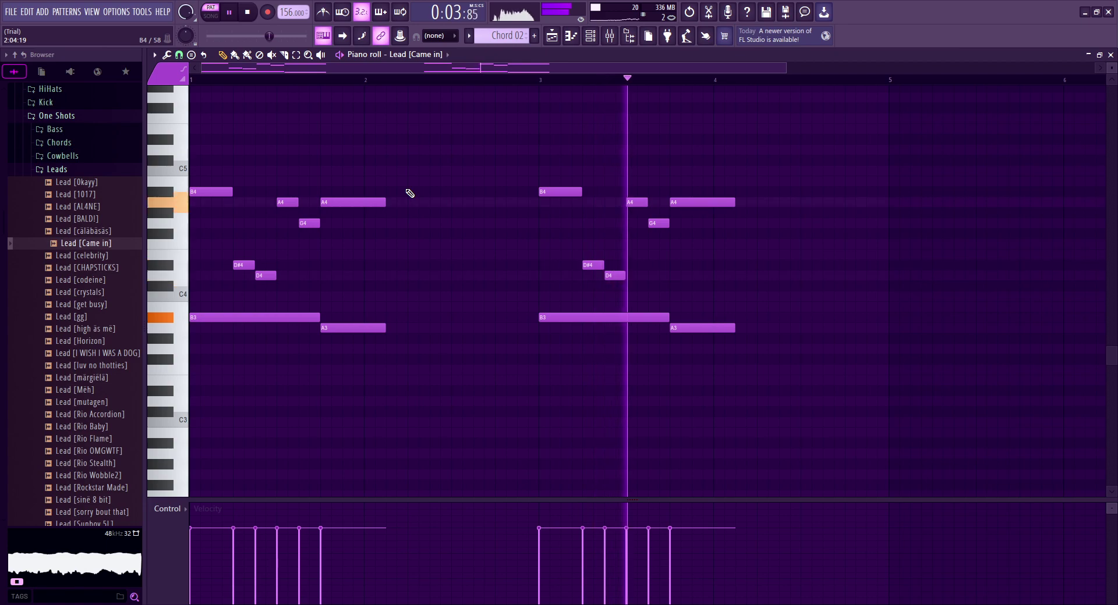
key("space")
Switch to the Arpeggiator pattern and play back its notes in the Piano roll.
scroll(515, 36, "up", 1)
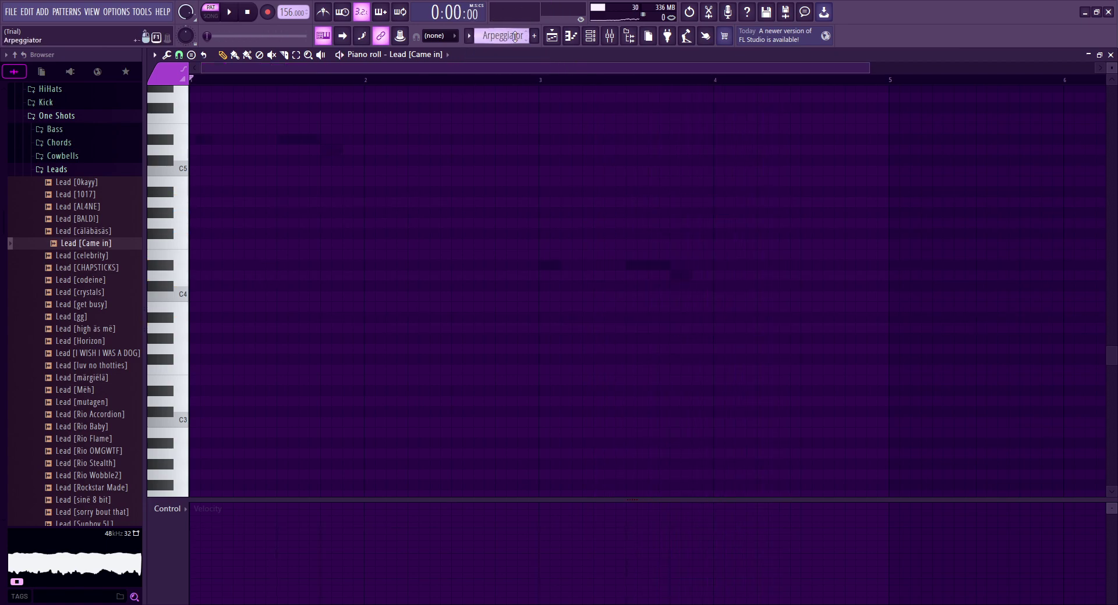
key("ctrl+v")
scroll(436, 257, "up", 2)
key("space")
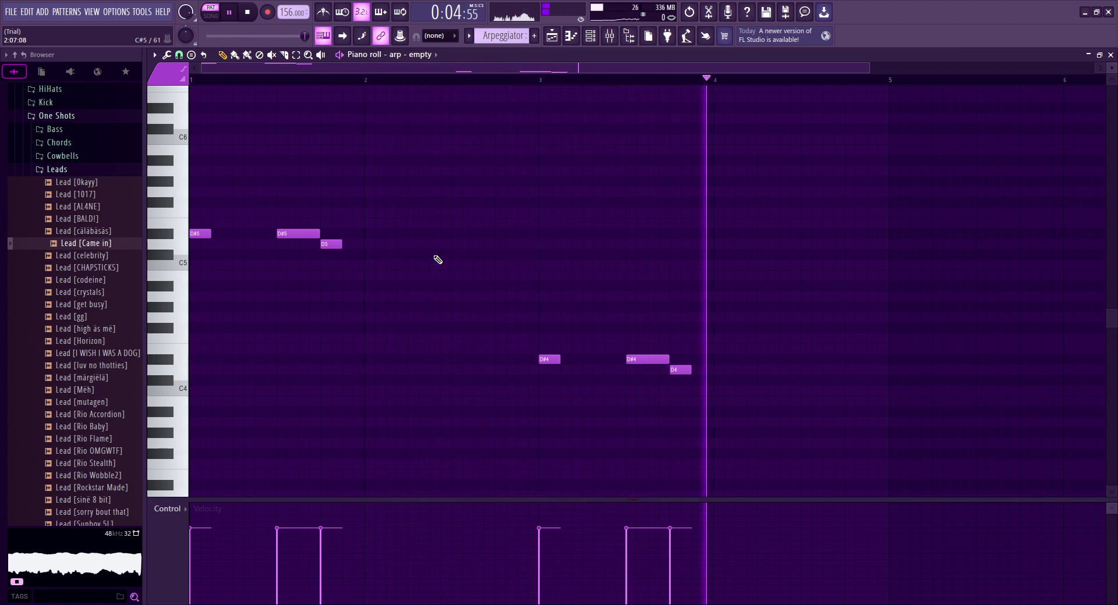
key("space")
Audition the Bass pattern and the 808 pattern in the Piano roll, stopping playback after each.
scroll(501, 35, "down", 1)
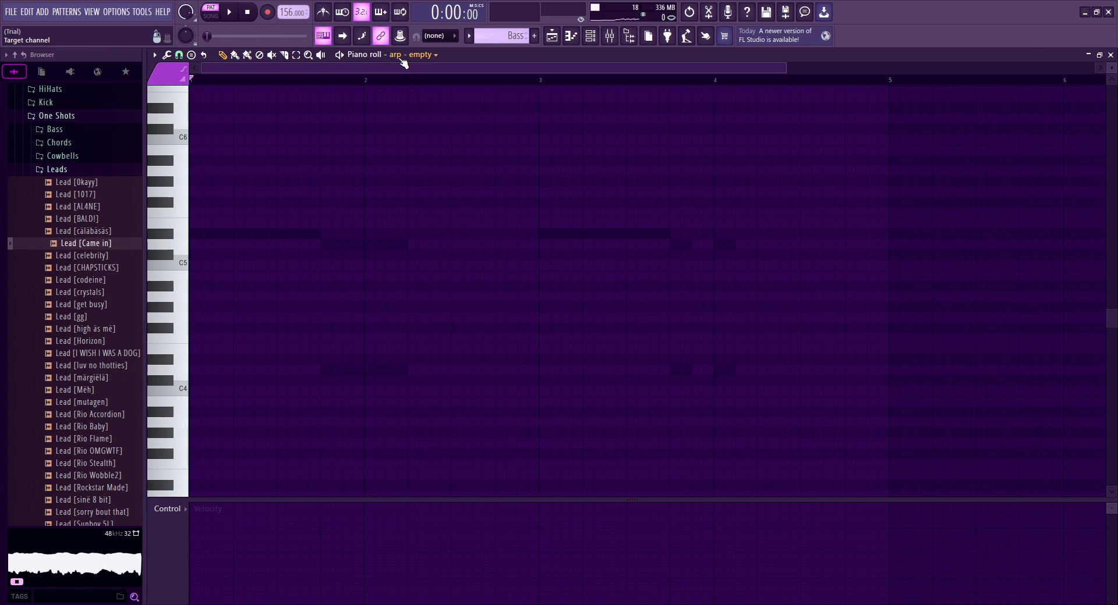
key("space")
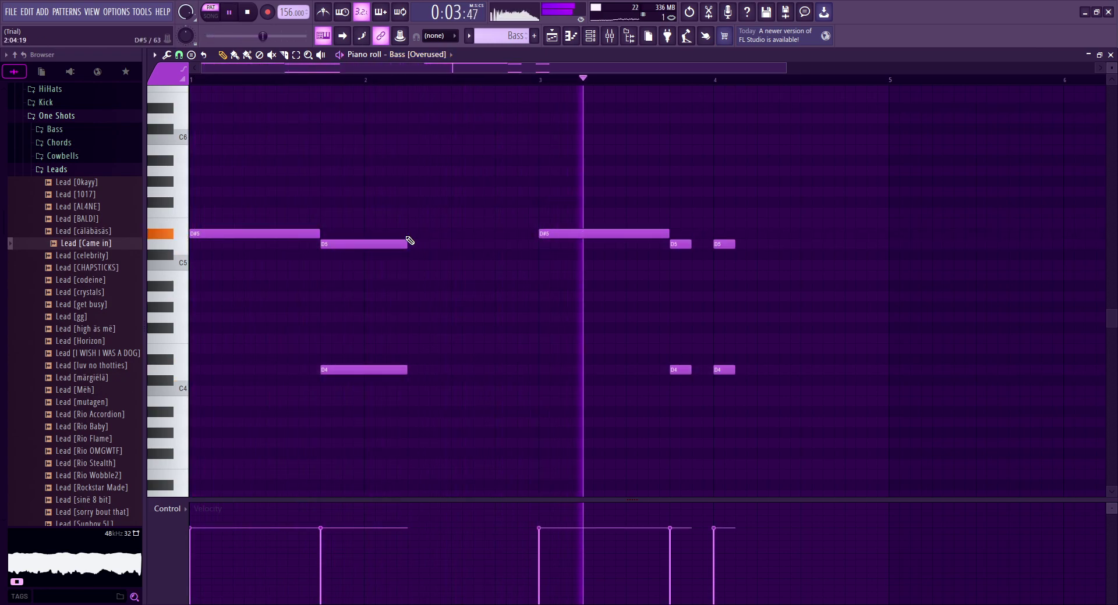
key("space")
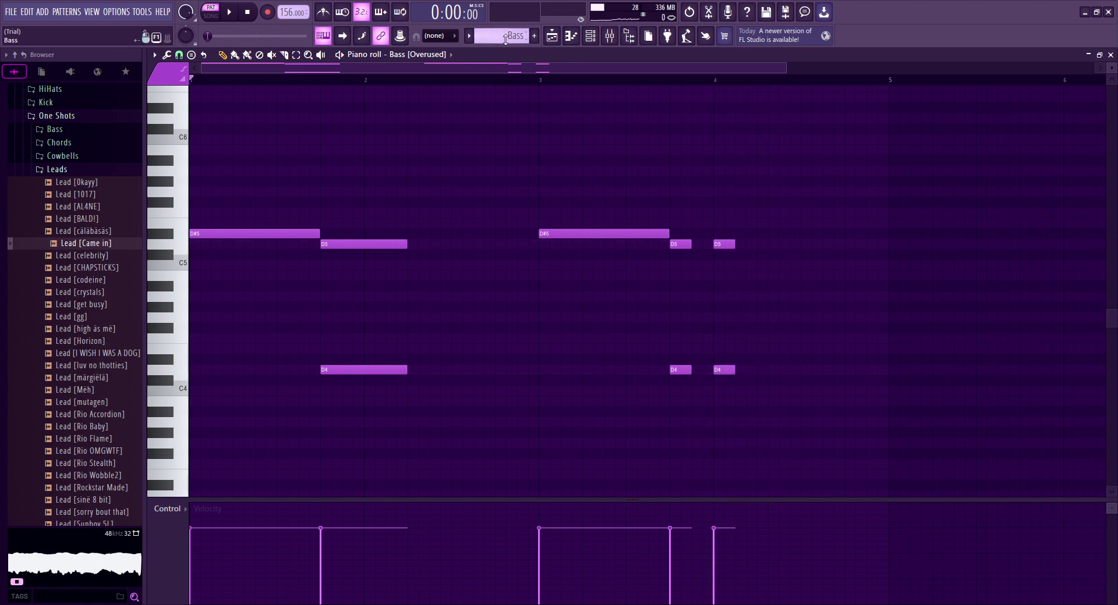
scroll(513, 36, "down", 2)
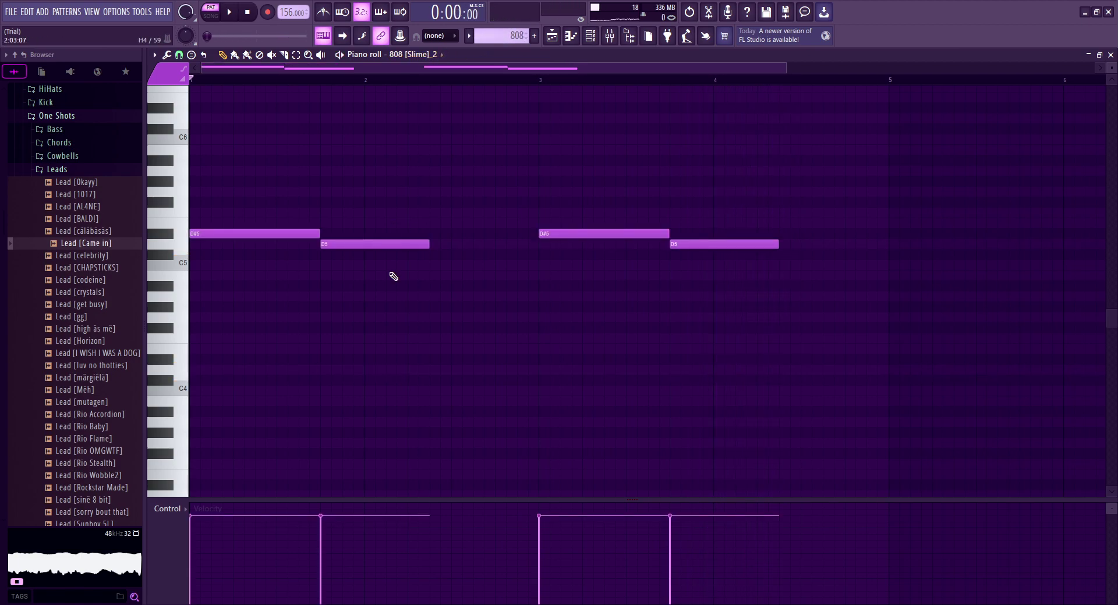
key("space")
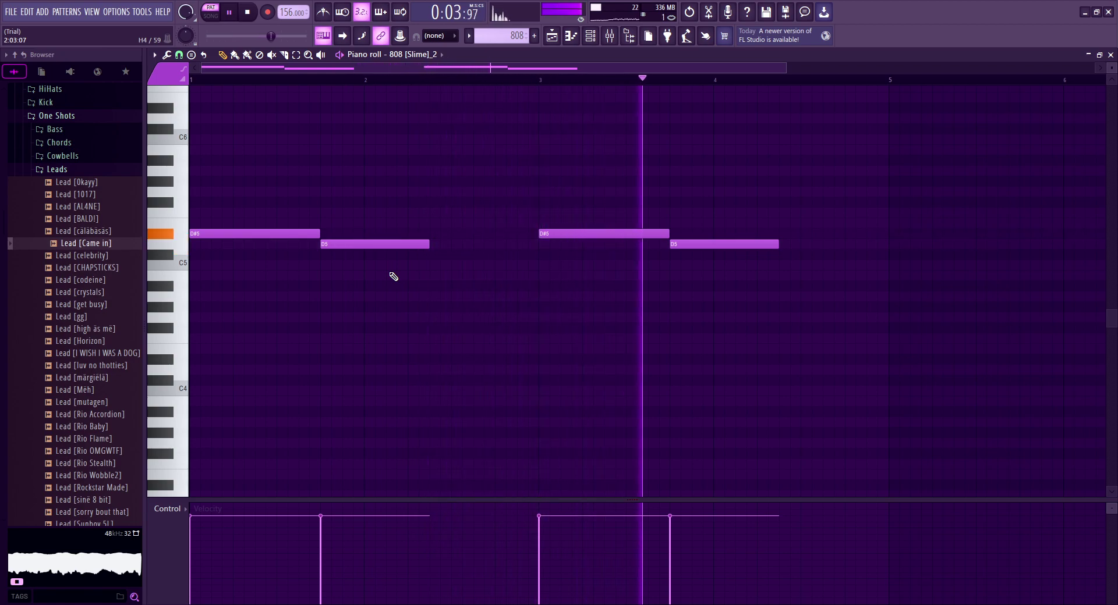
key("space")
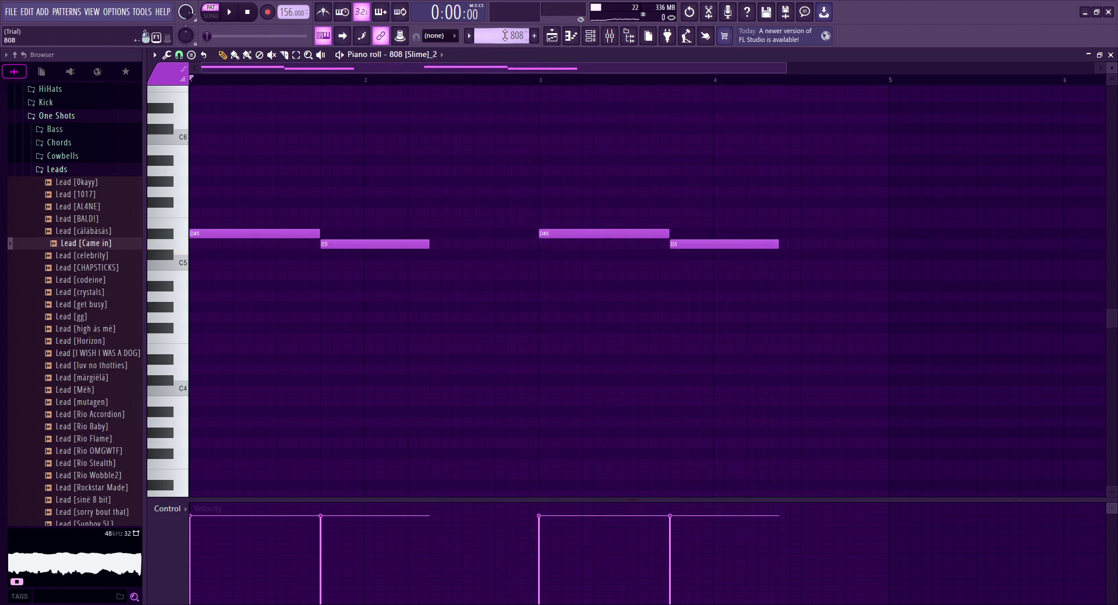
Audition the HiHat pattern and the Clap pattern in the Piano roll, stopping playback after each.
scroll(504, 35, "up", 1)
key("space")
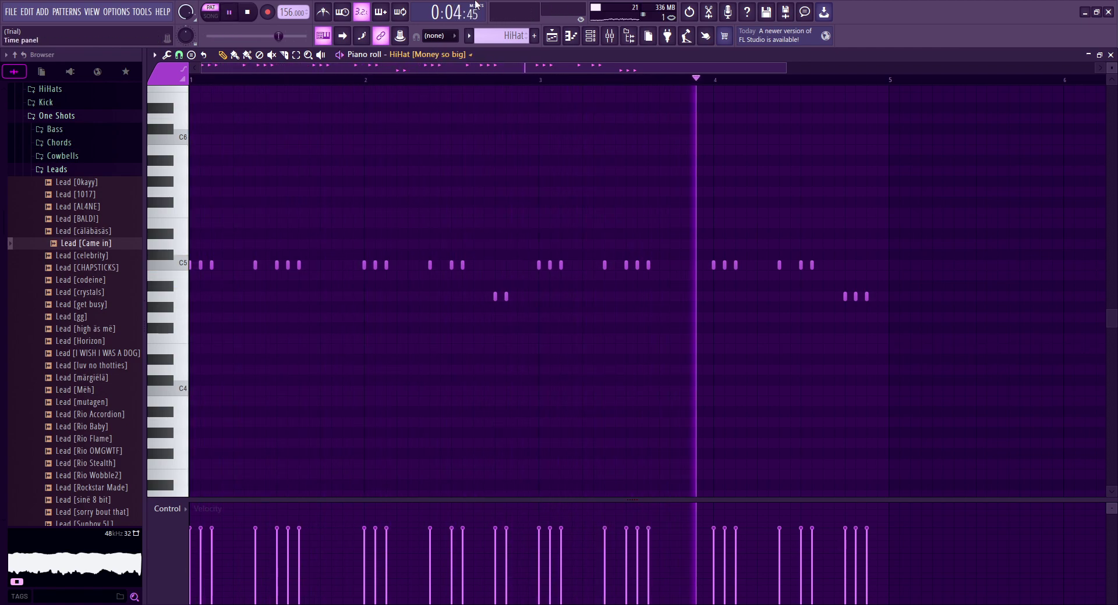
key("space")
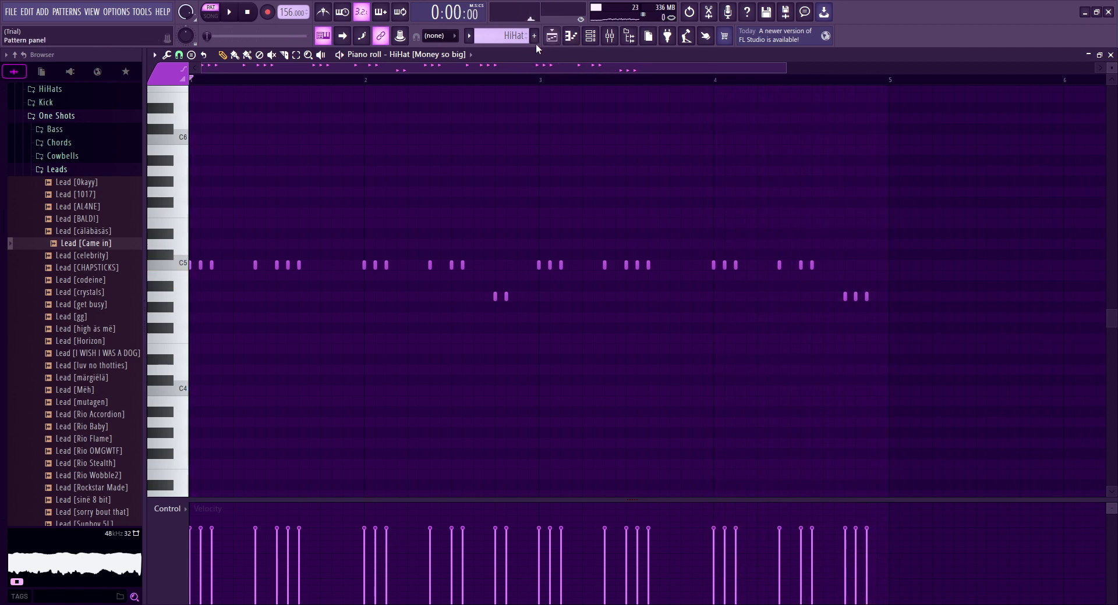
scroll(496, 33, "up", 1)
key("space")
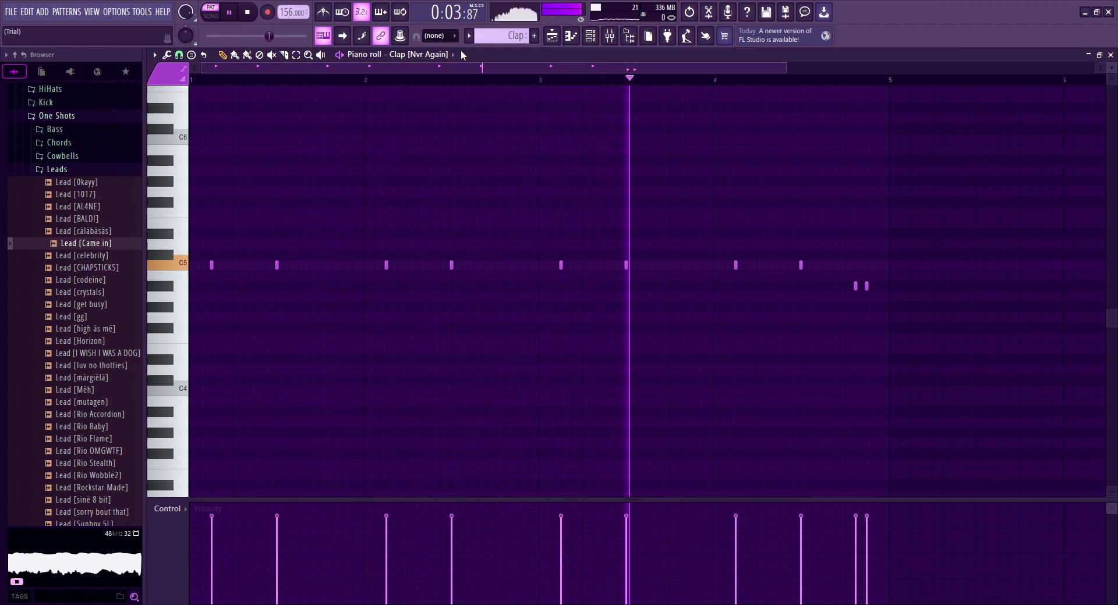
key("space")
Audition the Snare pattern and the Snap pattern in the Piano roll, playing Snap from bar 3.
scroll(519, 36, "down", 1)
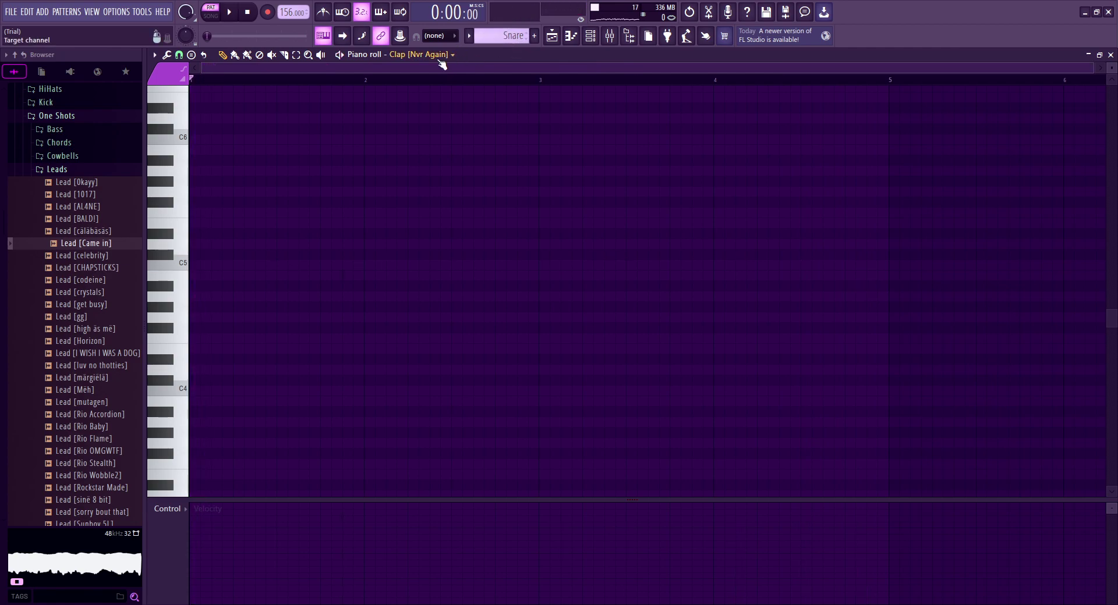
key("space")
key("space")
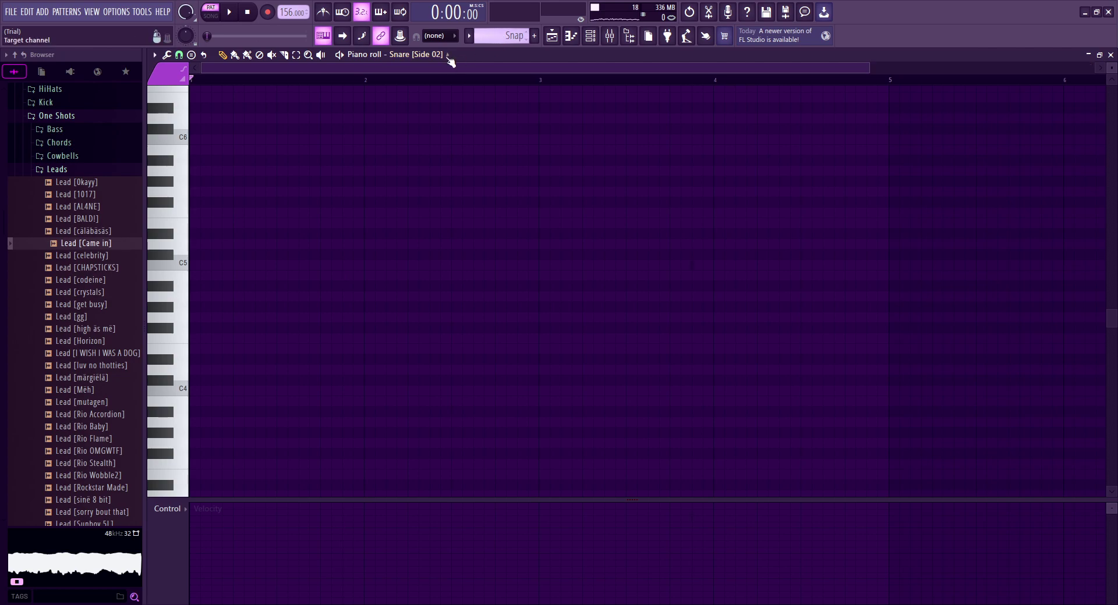
key("space")
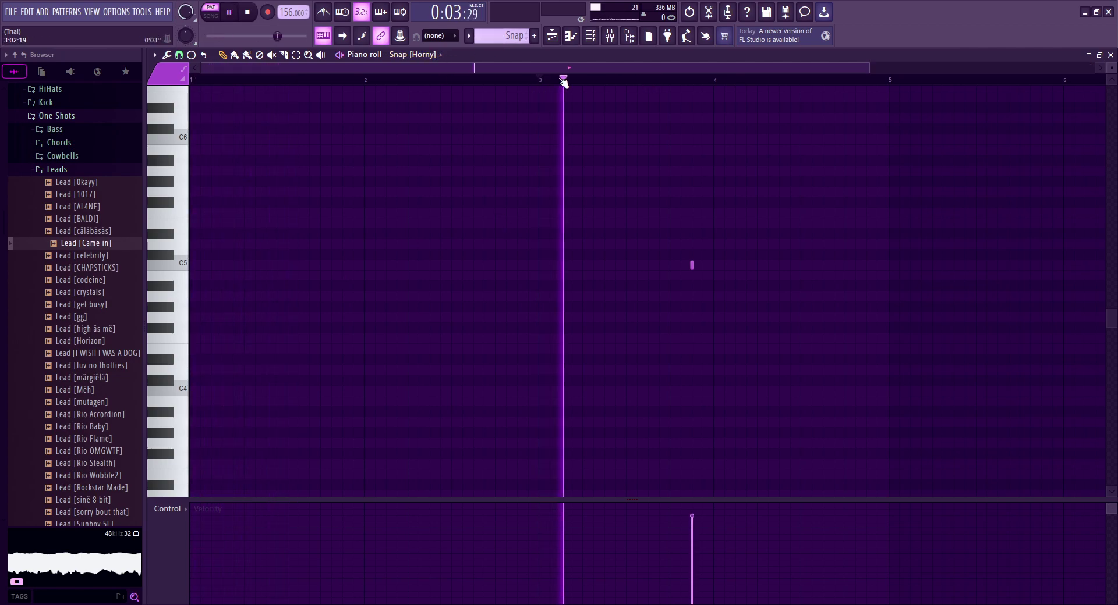
key("space")
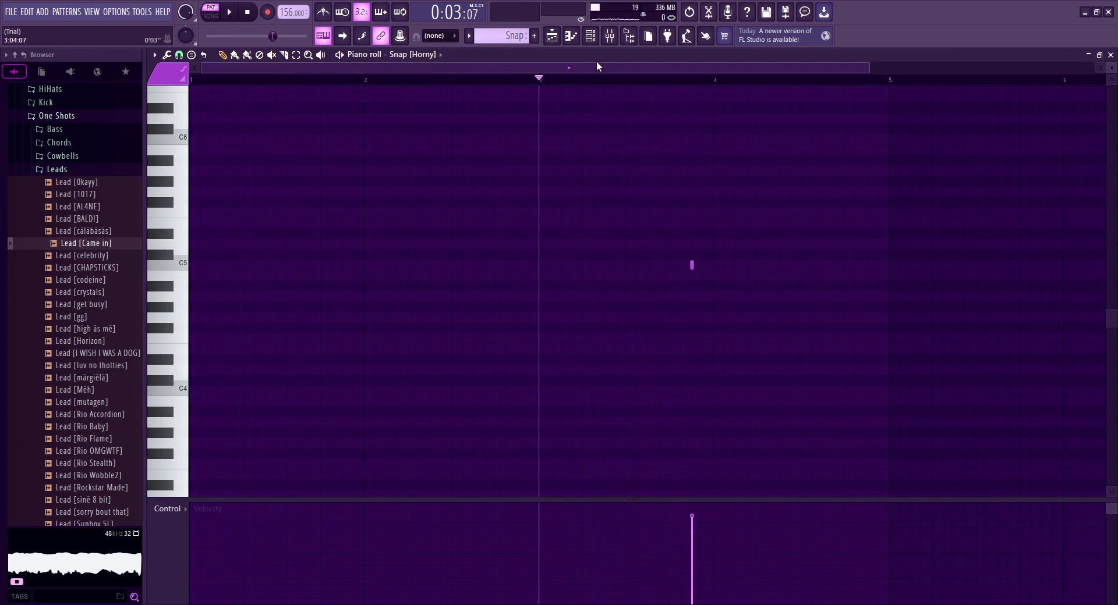
Return to the Chord pattern, show the Playlist and preview the "trgc made that" audio clip from its channel settings.
scroll(514, 41, "down", 2)
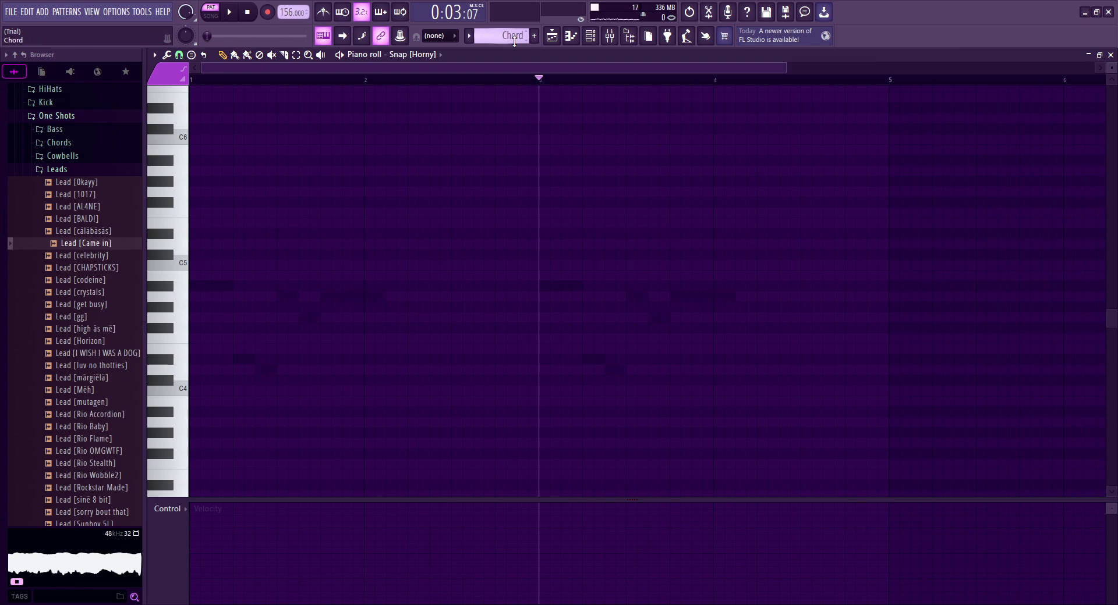
left_click(566, 36)
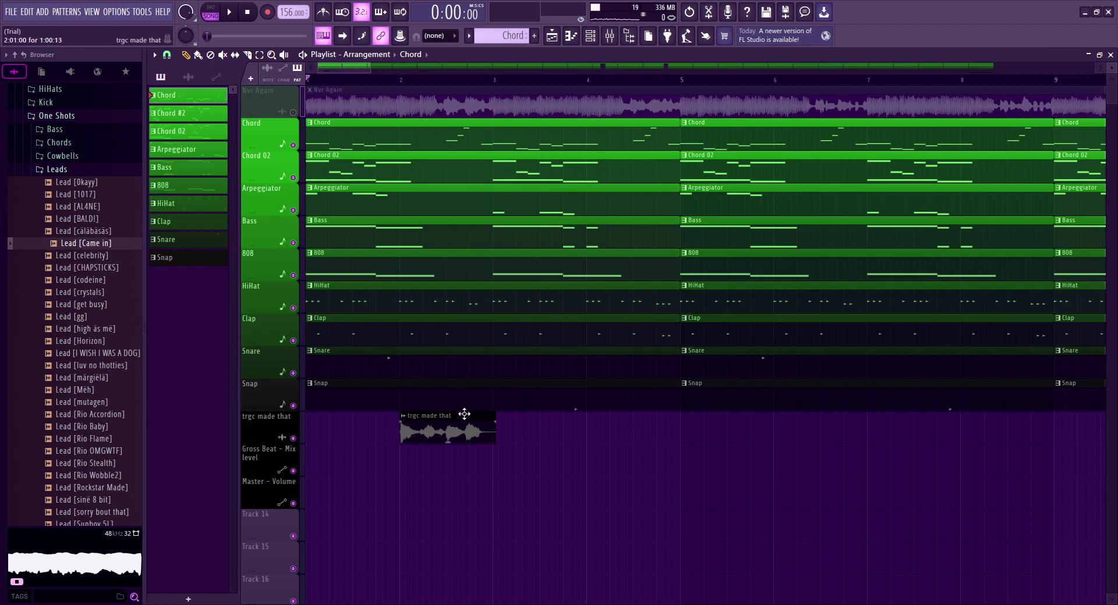
right_click(183, 135)
left_click(174, 116)
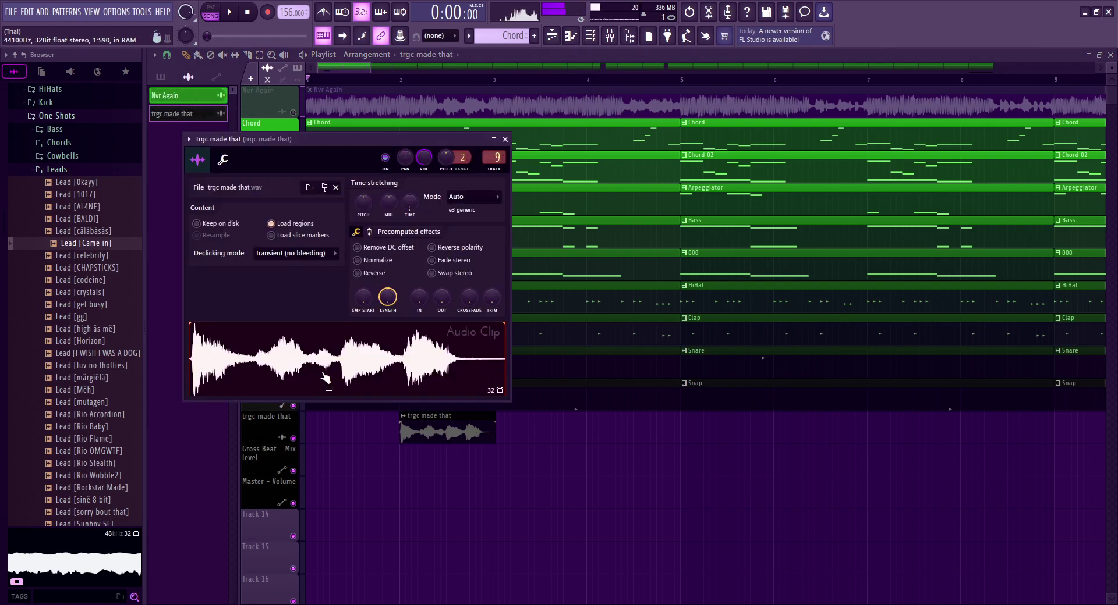
left_click(505, 140)
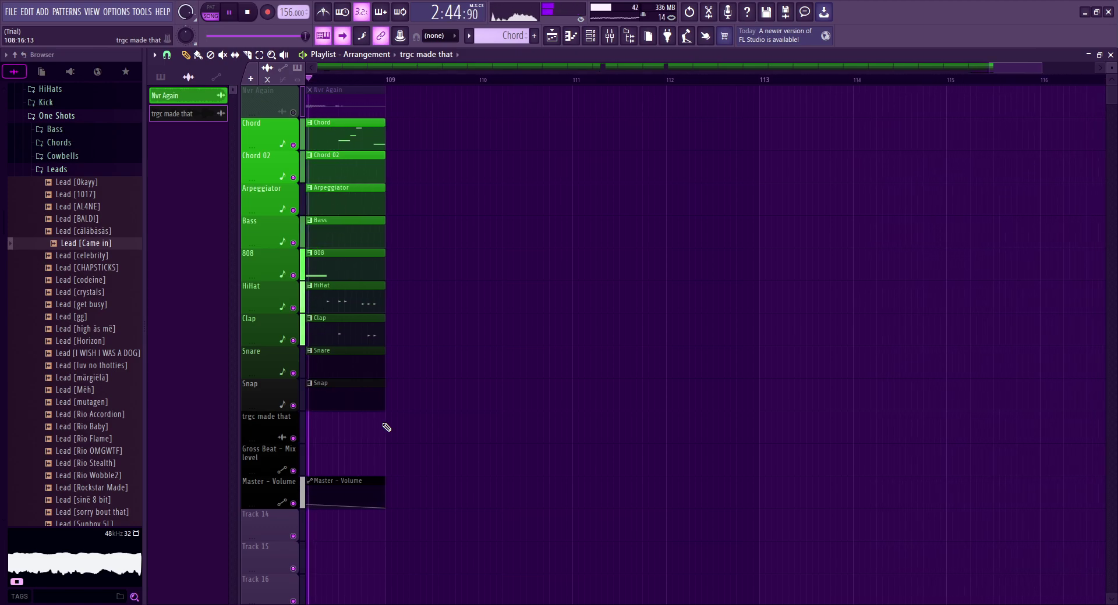
Play the full arrangement in the Playlist through to its end and stop playback.
key("space")
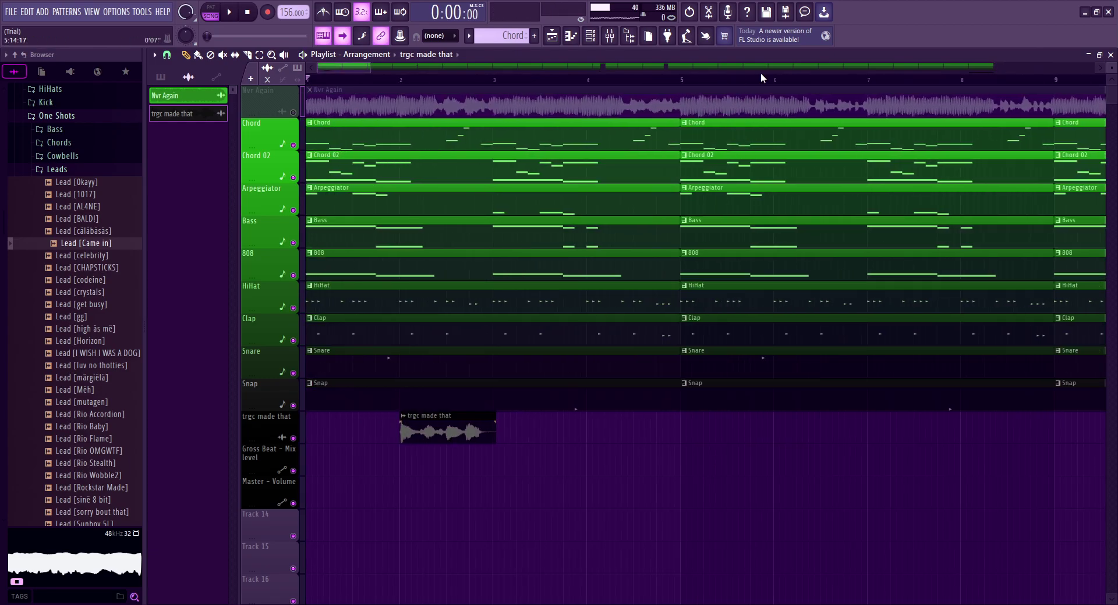